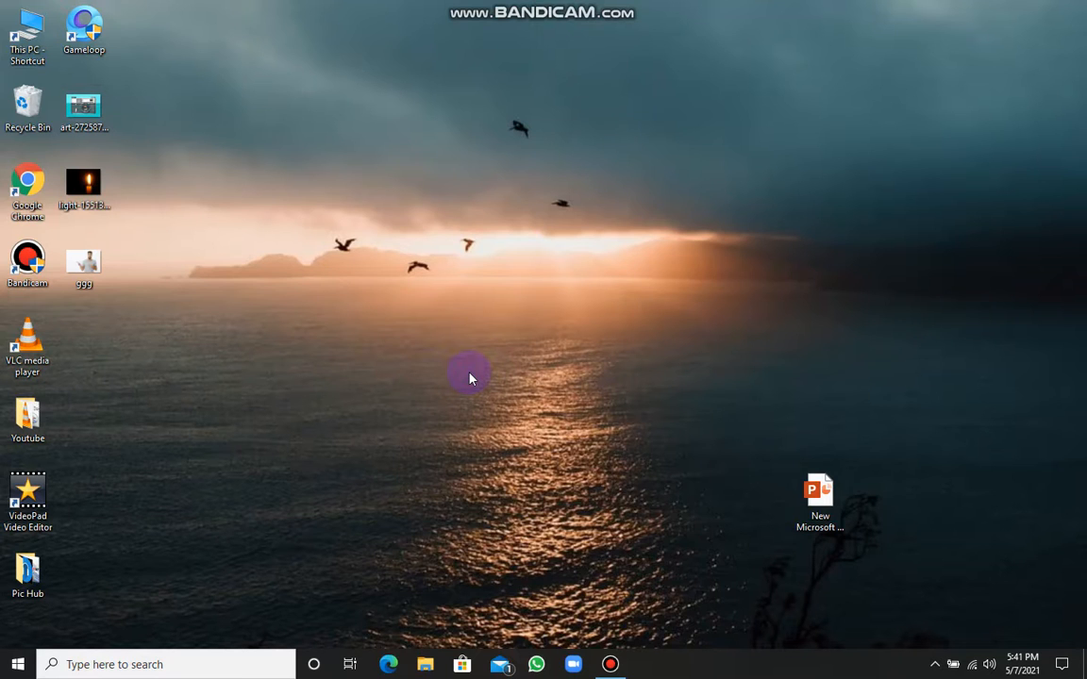
# - Create a new PowerPoint presentation on the desktop with its default name, open it, and add the first slide
pyautogui.rightClick(411, 165)
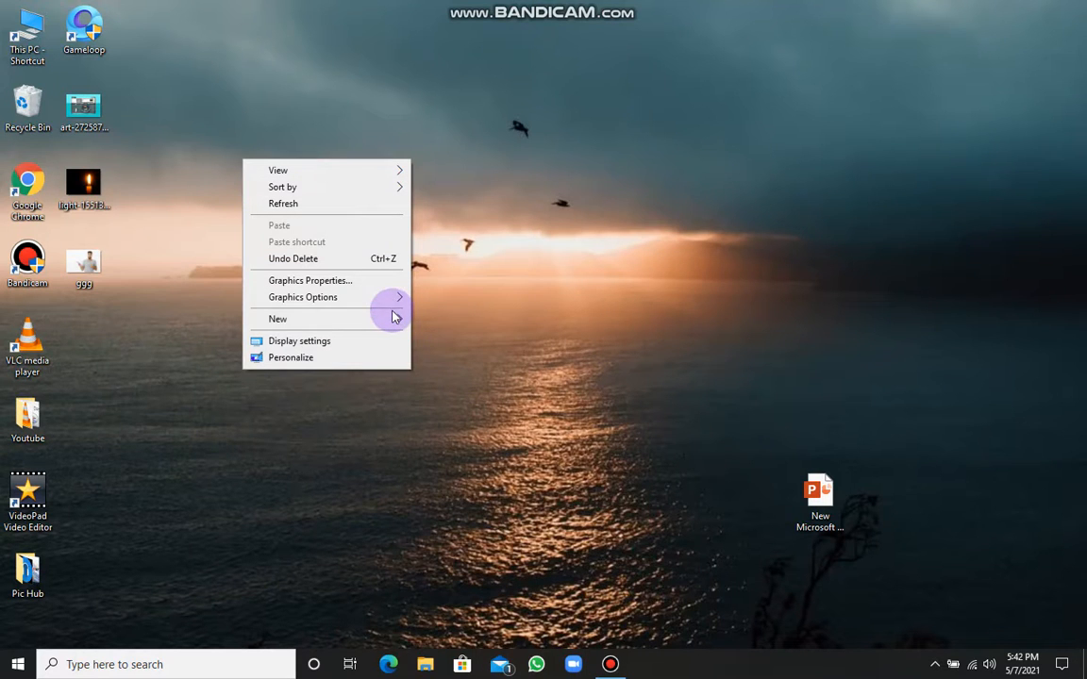
pyautogui.moveTo(397, 324)
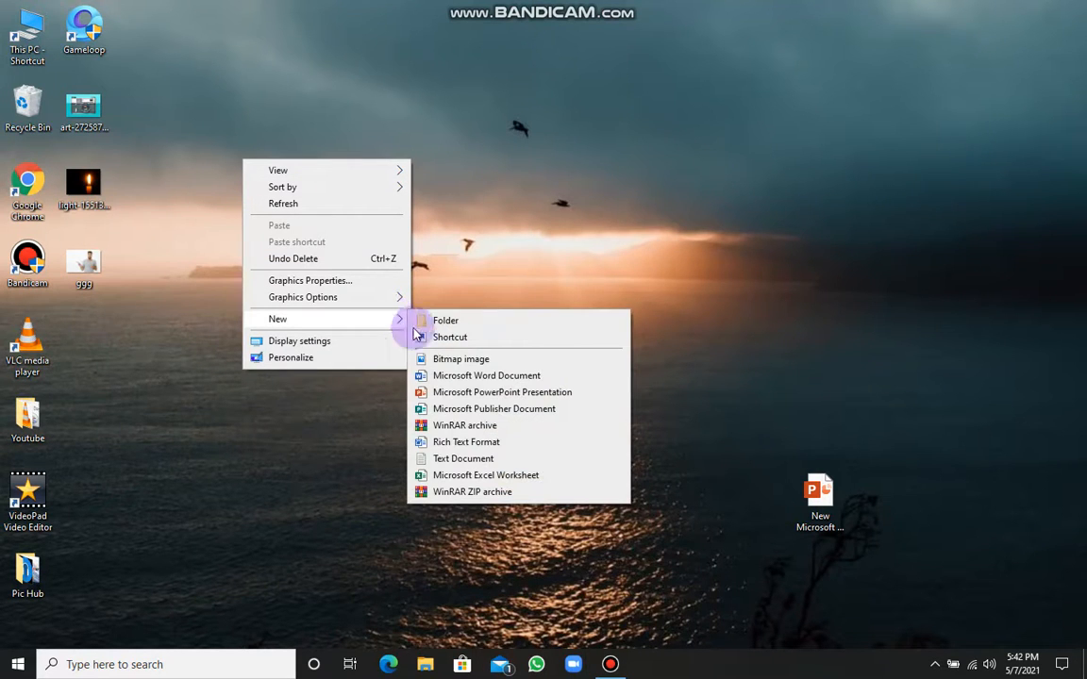
pyautogui.click(488, 393)
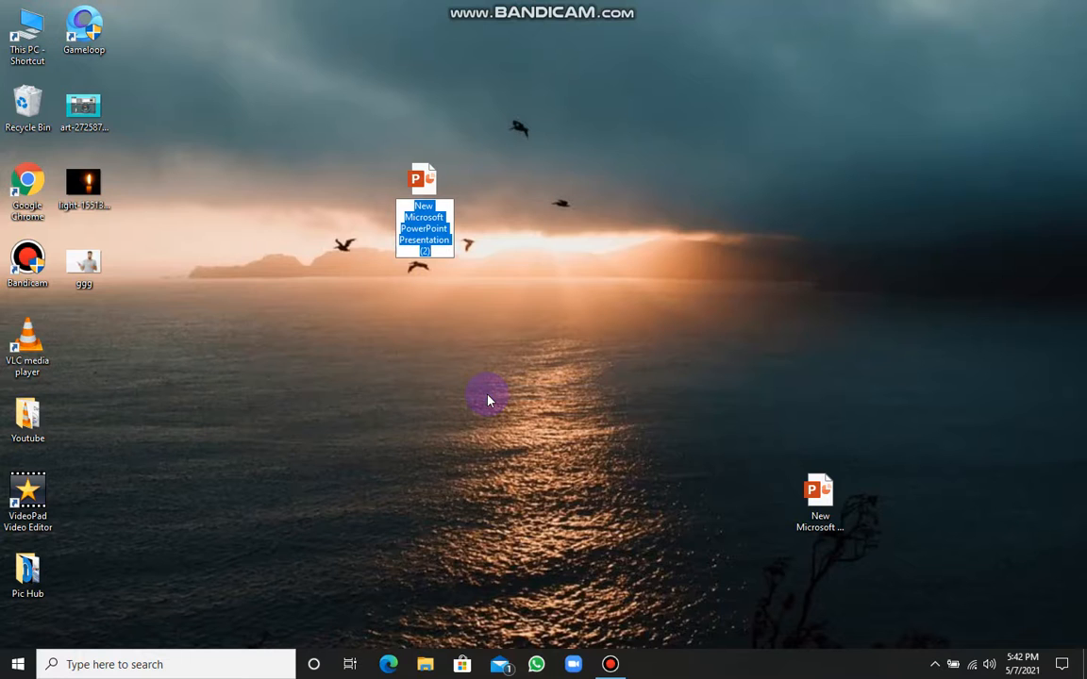
pyautogui.click(422, 198)
pyautogui.doubleClick(422, 198)
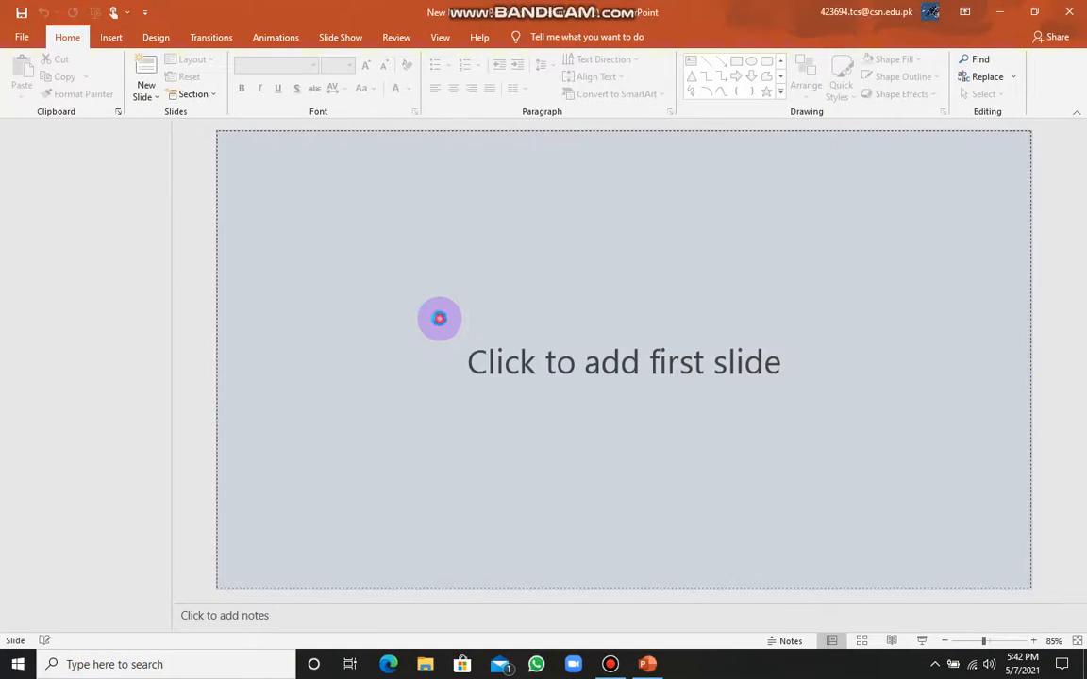
pyautogui.click(439, 318)
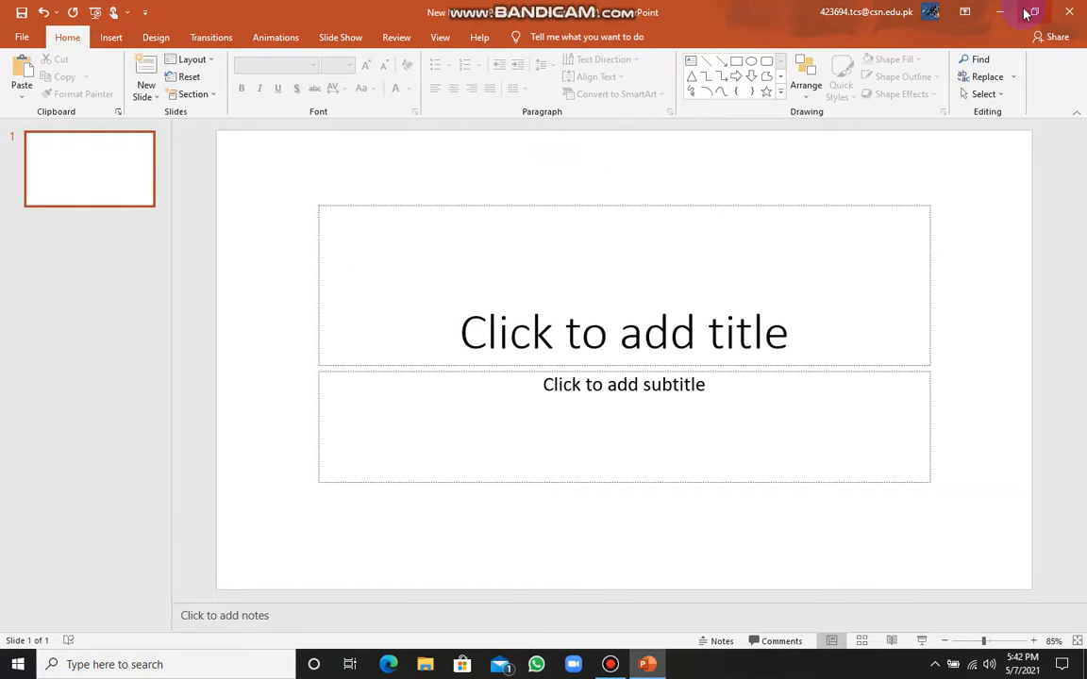
# - Place the camera picture from the desktop onto the slide and maximize the presentation window
pyautogui.doubleClick(910, 10)
pyautogui.click(85, 111)
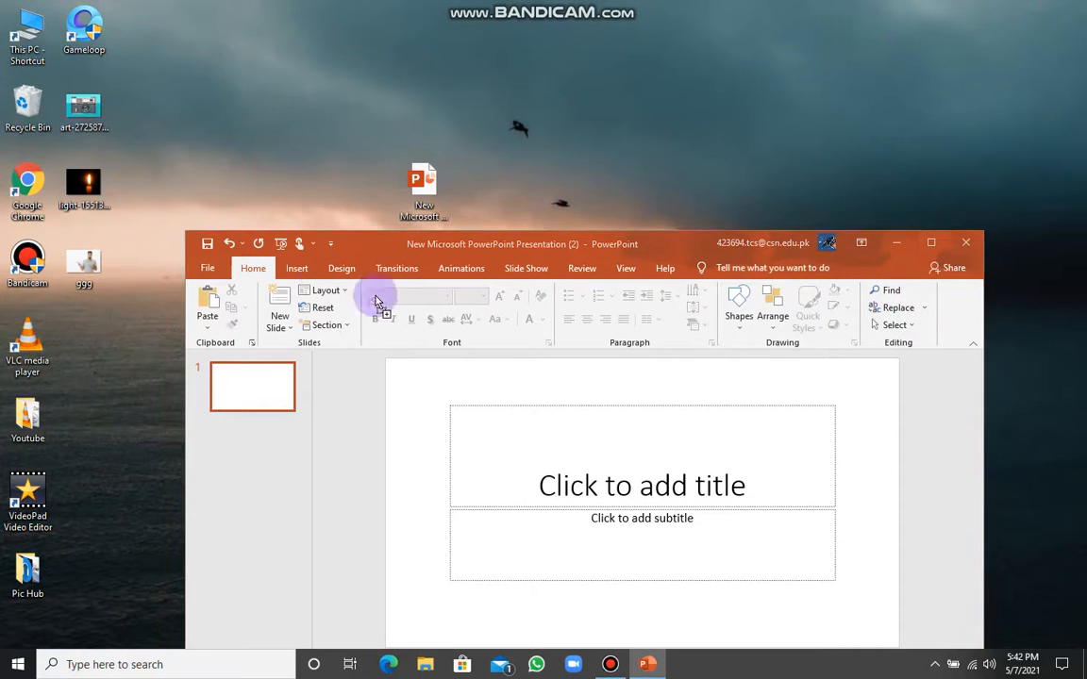
pyautogui.moveTo(511, 403); pyautogui.dragTo(515, 401)
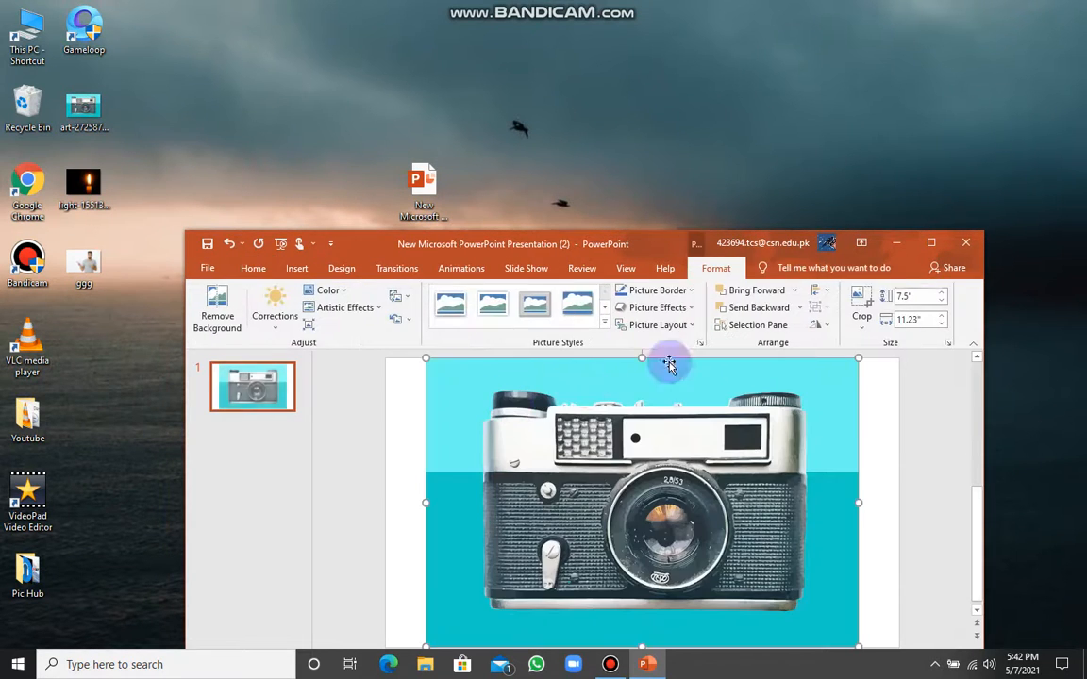
pyautogui.click(930, 245)
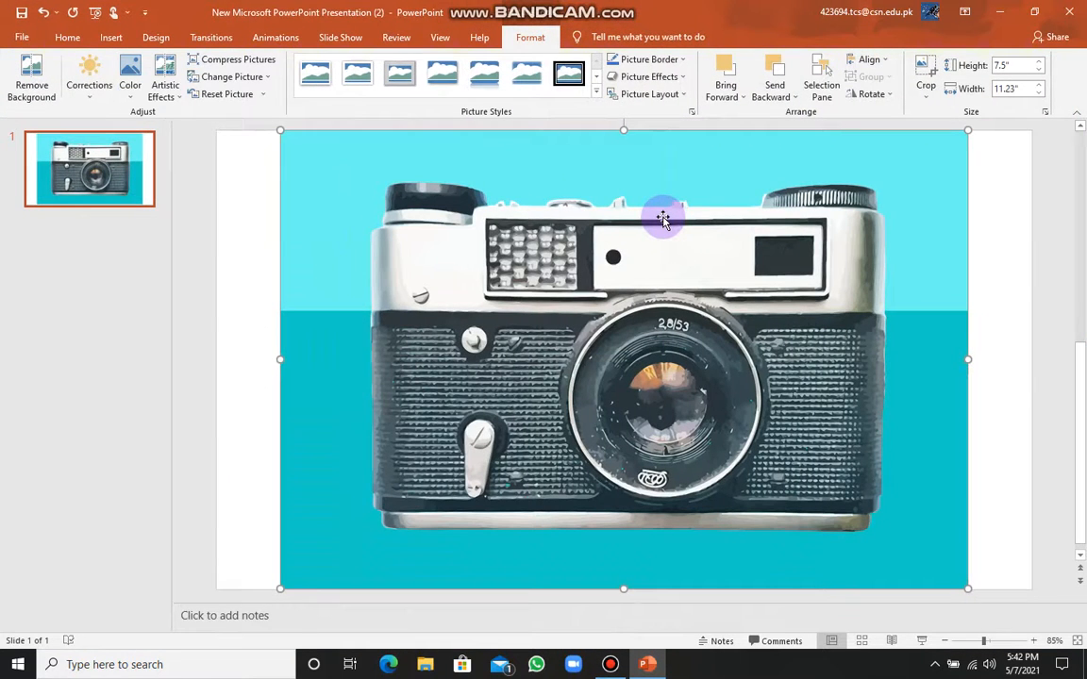
# - Remove the turquoise background from the camera picture and keep the changes
pyautogui.click(68, 39)
pyautogui.click(110, 41)
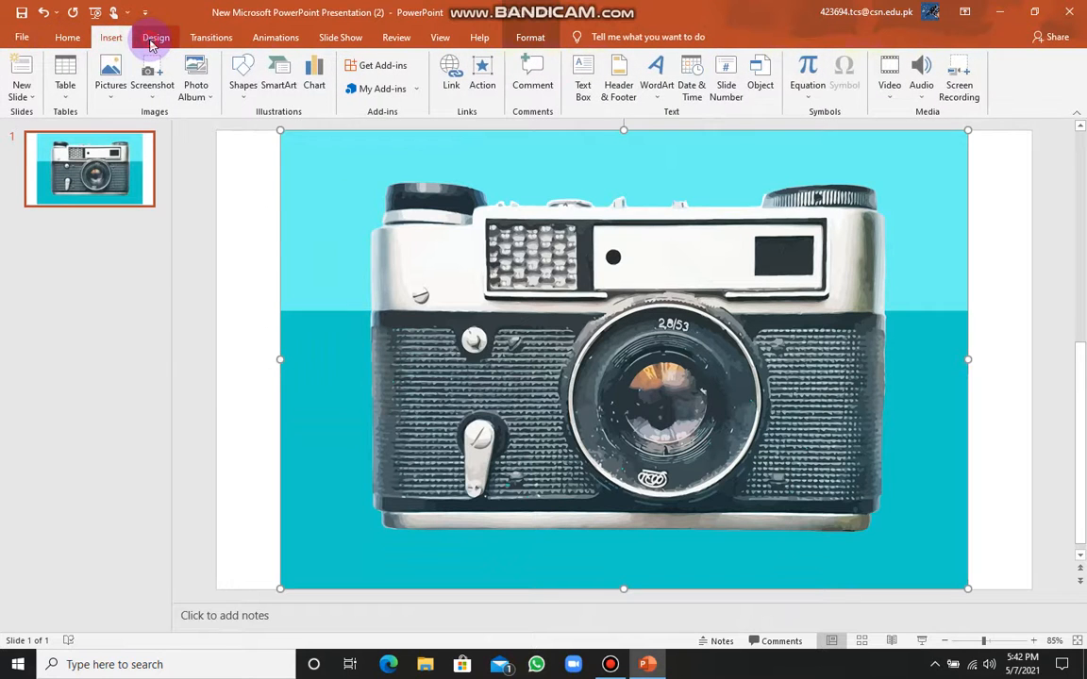
pyautogui.click(154, 39)
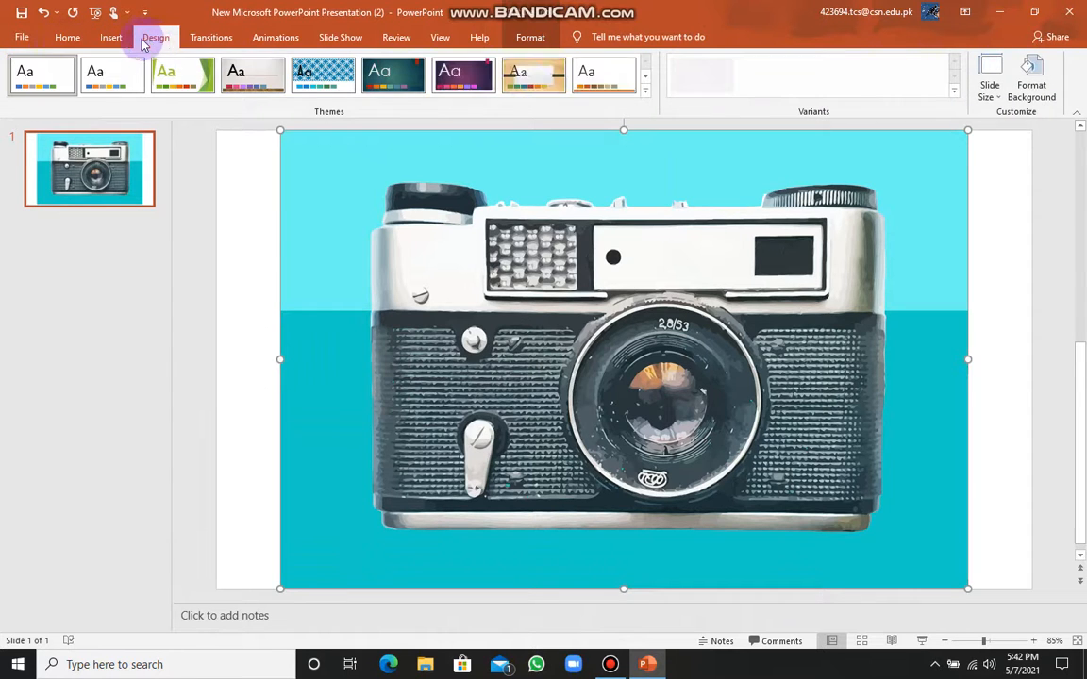
pyautogui.click(542, 38)
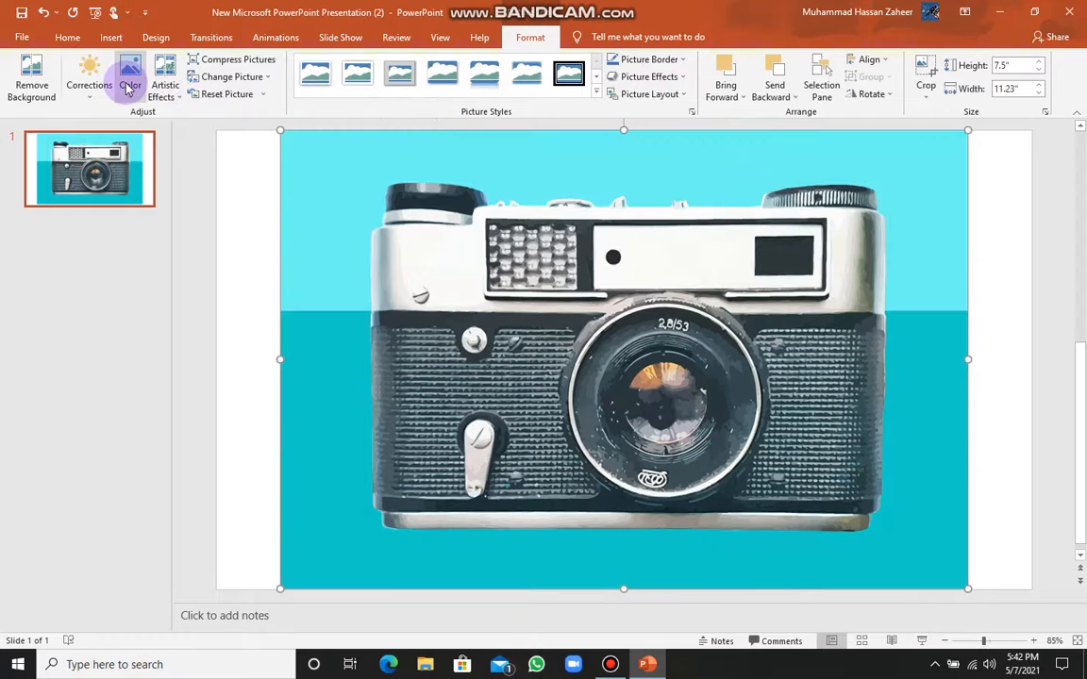
pyautogui.click(32, 84)
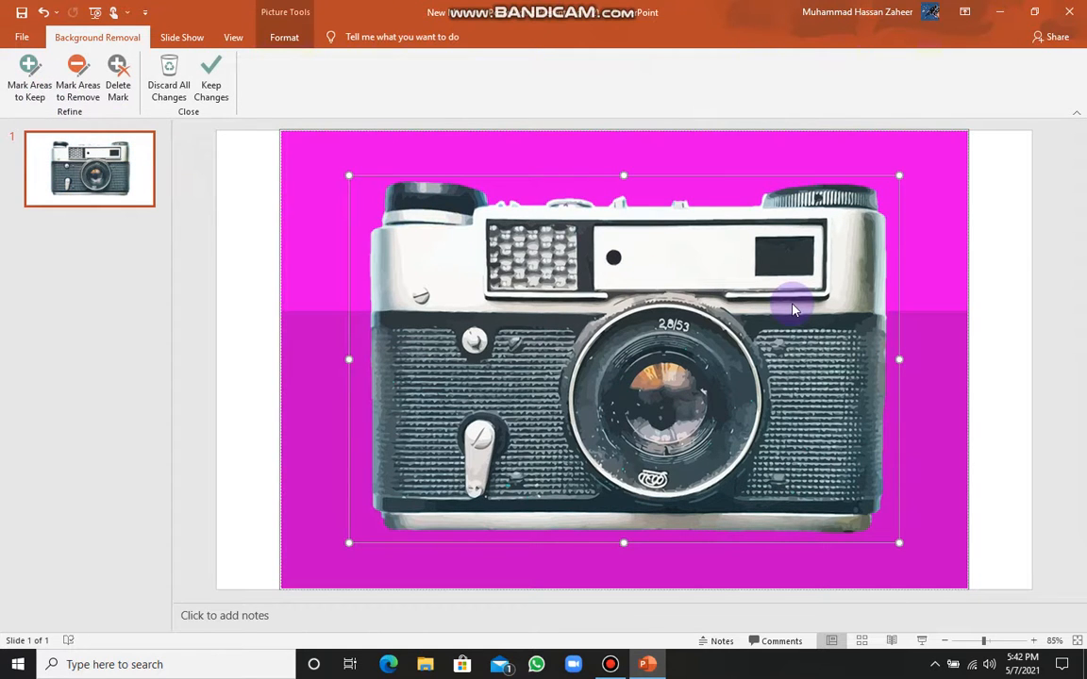
pyautogui.moveTo(623, 175)
pyautogui.mouseDown()
pyautogui.moveTo(622, 157)
pyautogui.moveTo(627, 185)
pyautogui.moveTo(623, 176)
pyautogui.mouseUp()
pyautogui.click(212, 91)
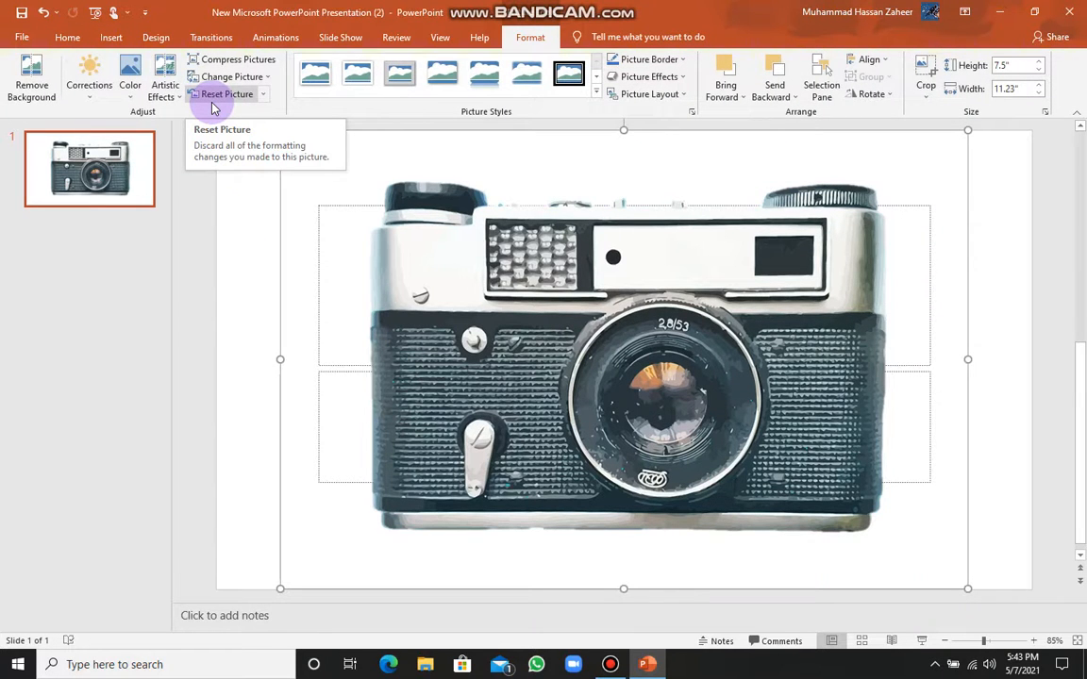
# - Shrink the camera cutout to about 5.56 by 8.32 inches and cut it from the slide
pyautogui.click(517, 272)
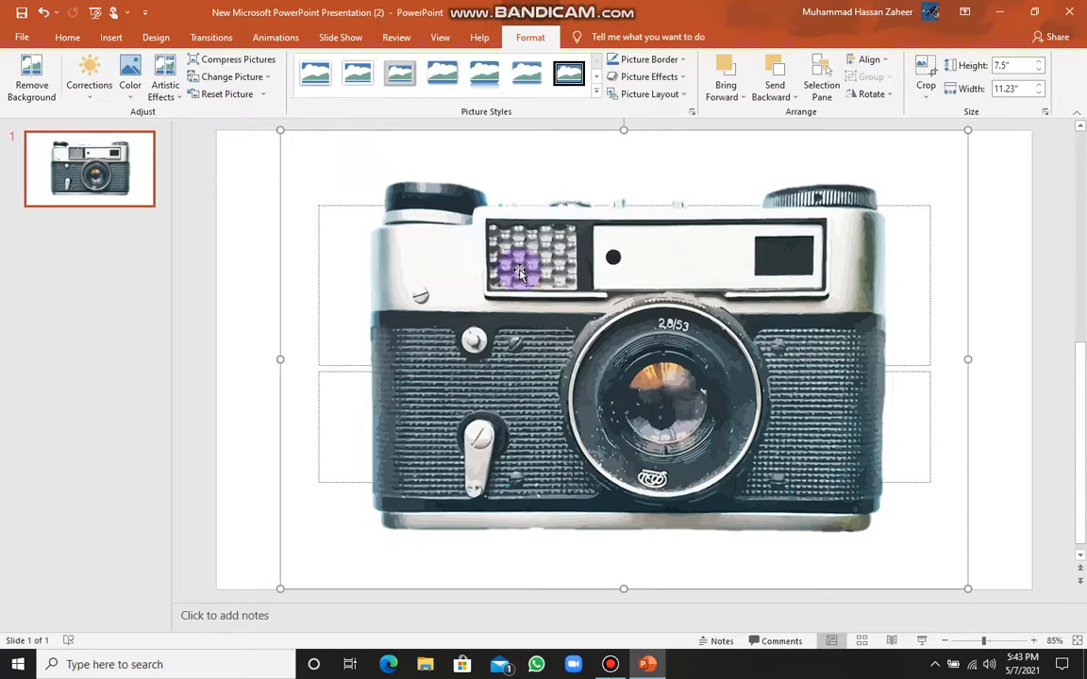
pyautogui.rightClick(609, 370)
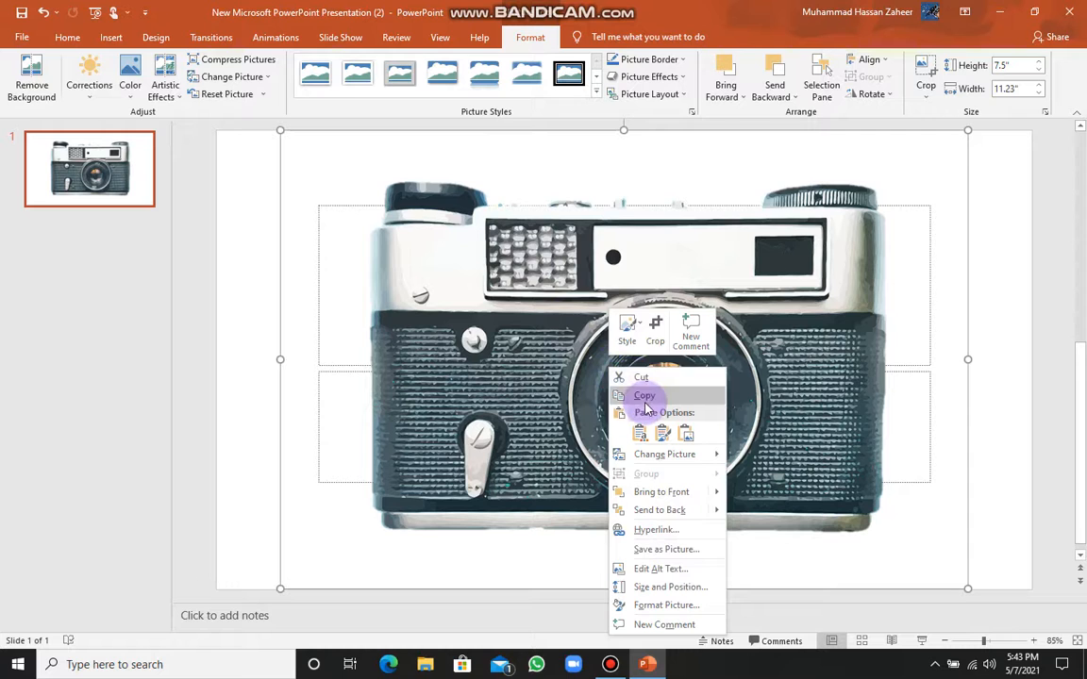
pyautogui.click(564, 314)
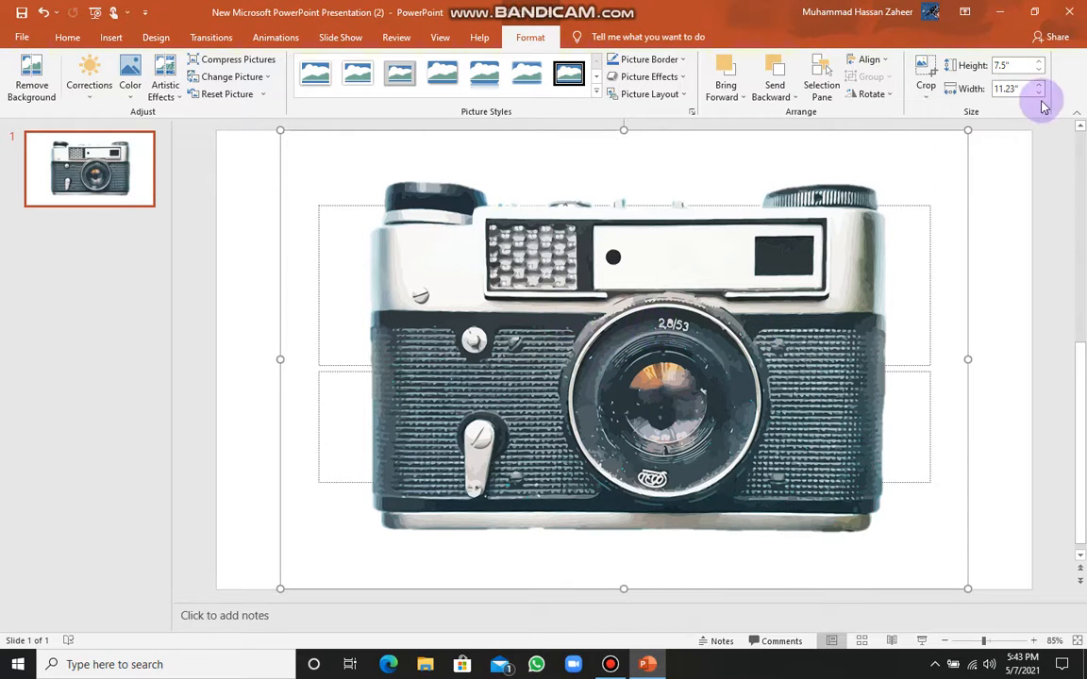
pyautogui.moveTo(968, 130); pyautogui.dragTo(789, 294)
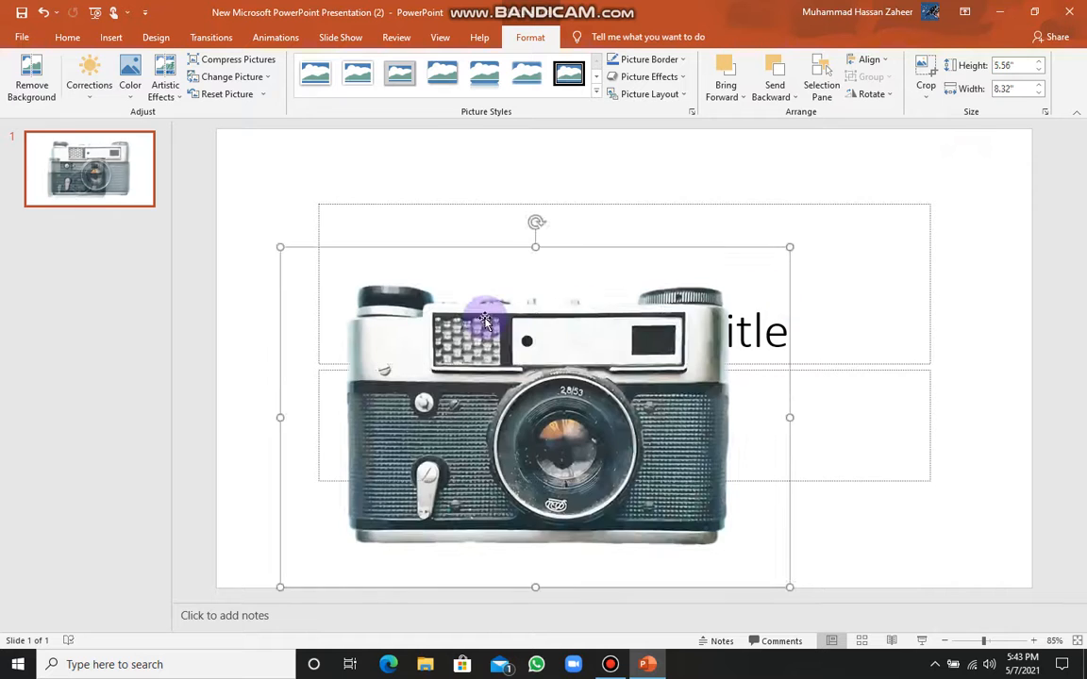
pyautogui.rightClick(485, 318)
pyautogui.click(518, 326)
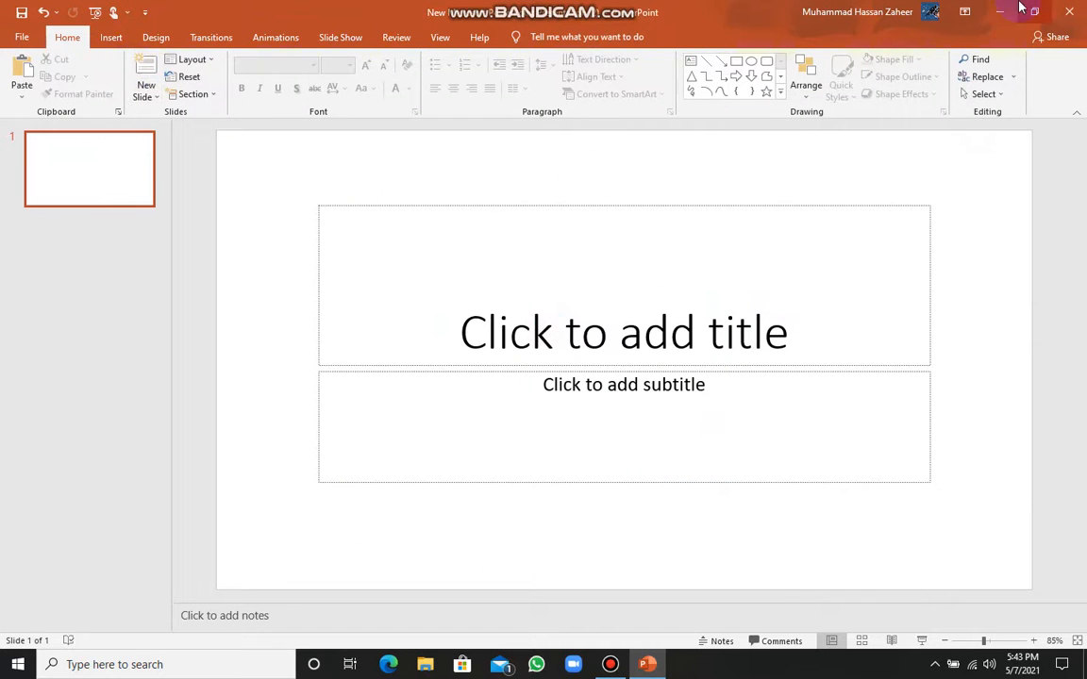
# - Place the candle picture from the desktop onto the empty slide and maximize the presentation window
pyautogui.doubleClick(929, 9)
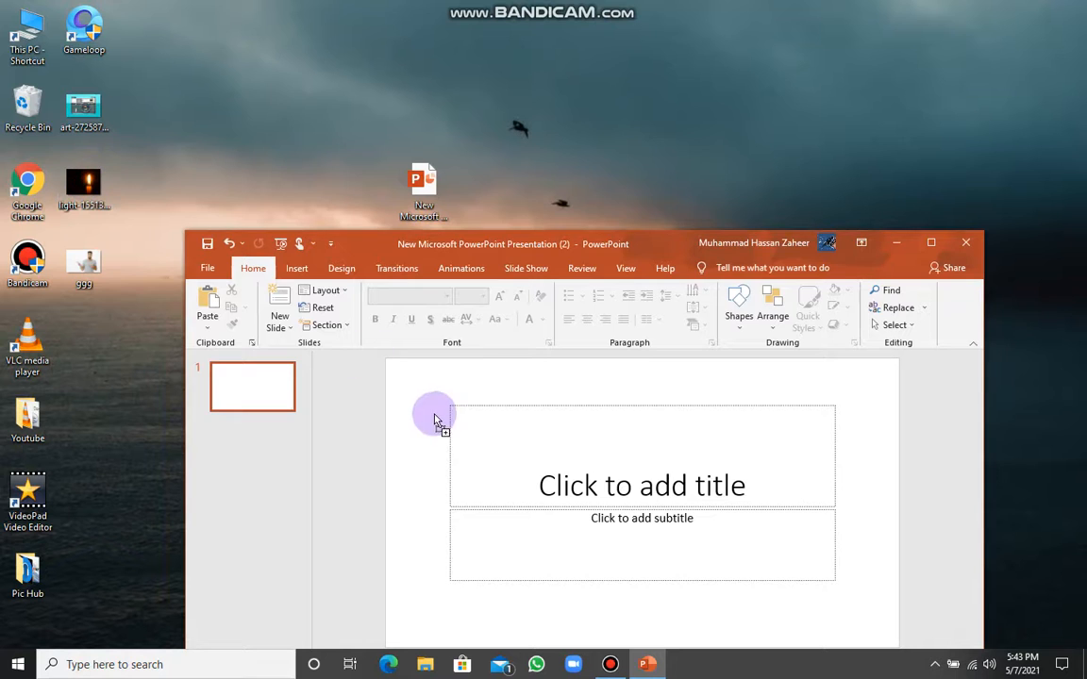
pyautogui.hotkey('ctrl', 'v')
pyautogui.click(931, 243)
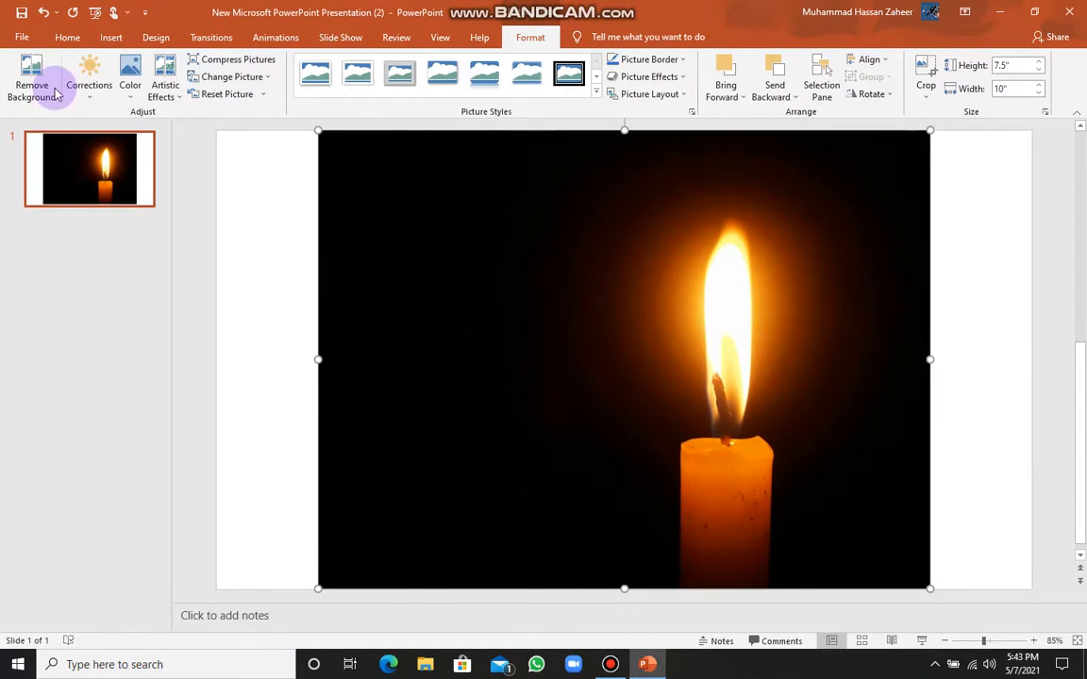
# - Remove the candle picture's background with the removal area extended down to the picture's lower edge, and keep the changes
pyautogui.click(28, 86)
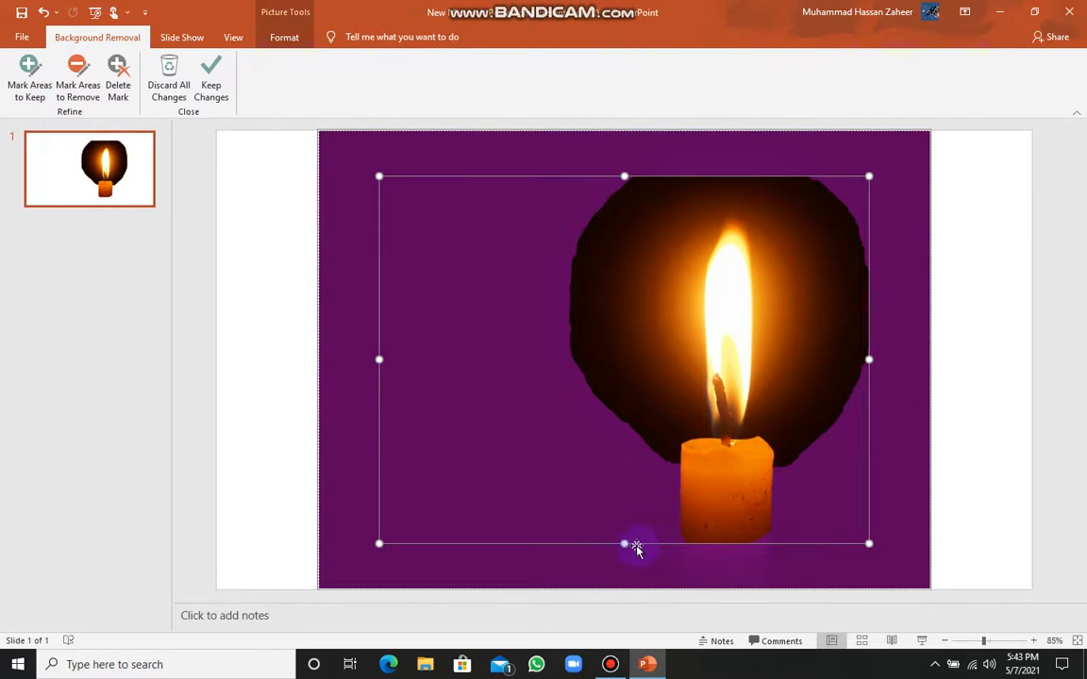
pyautogui.moveTo(624, 544); pyautogui.dragTo(640, 596)
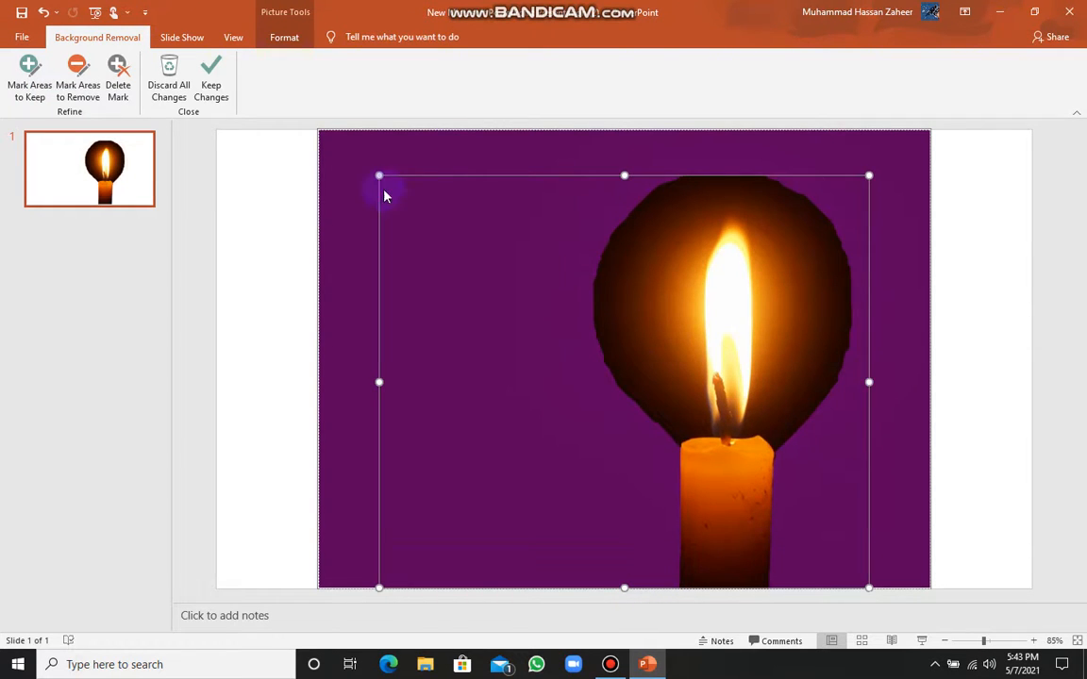
pyautogui.click(209, 94)
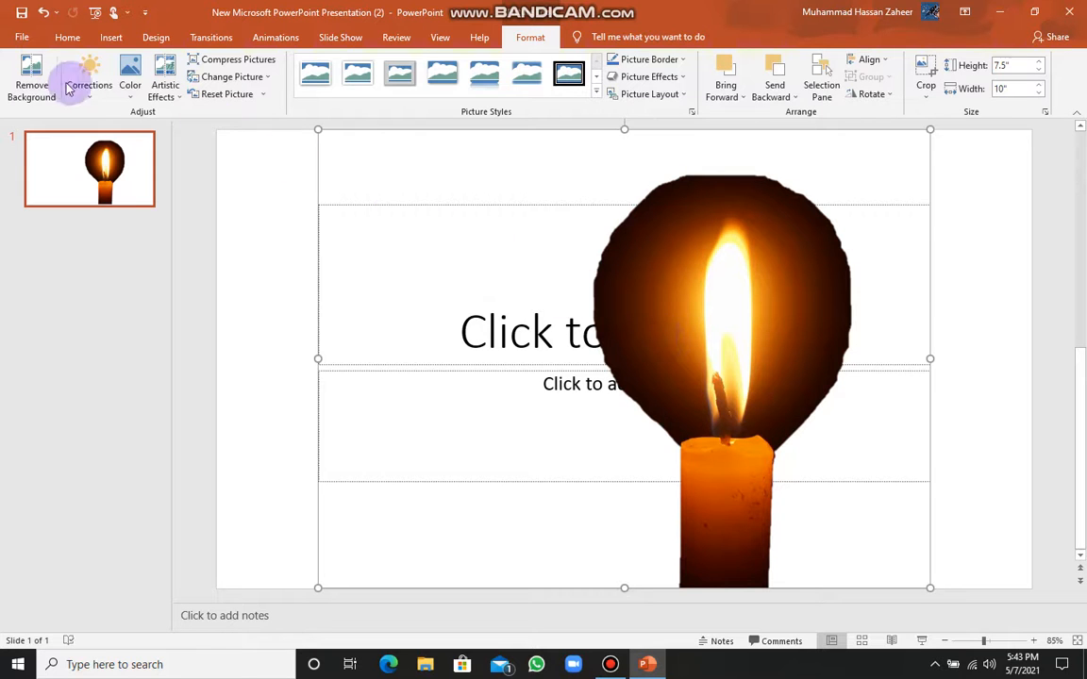
# - Narrow the background removal area from both sides closely around the candle, keep the changes, and move the cutout aside and back
pyautogui.click(34, 83)
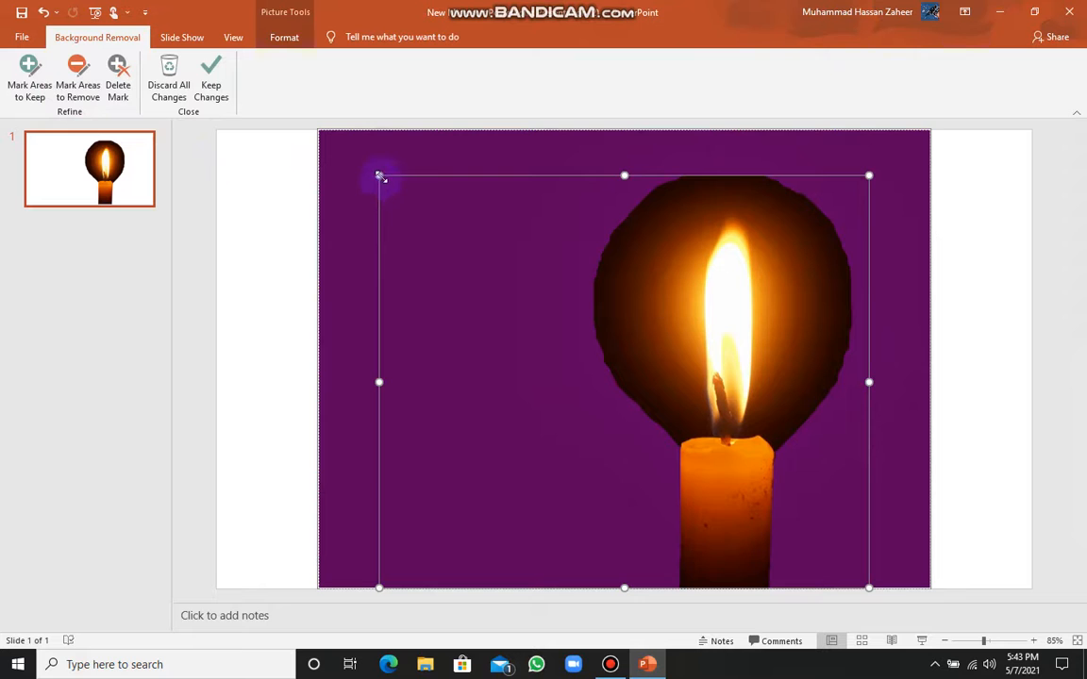
pyautogui.moveTo(378, 175); pyautogui.dragTo(380, 382)
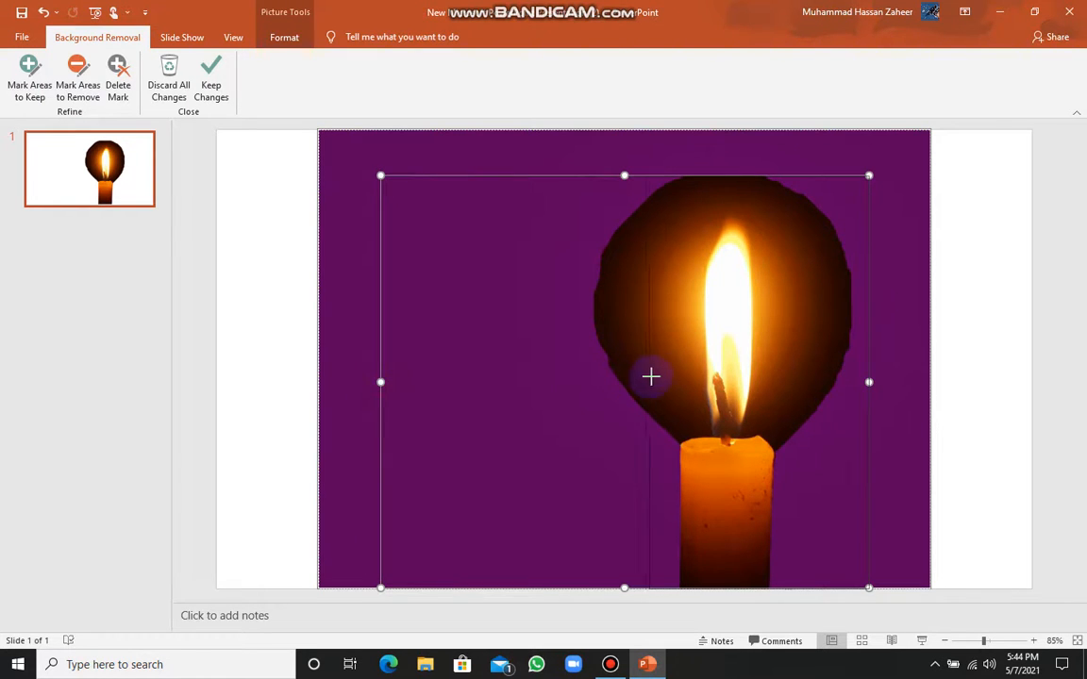
pyautogui.moveTo(670, 387); pyautogui.dragTo(670, 381)
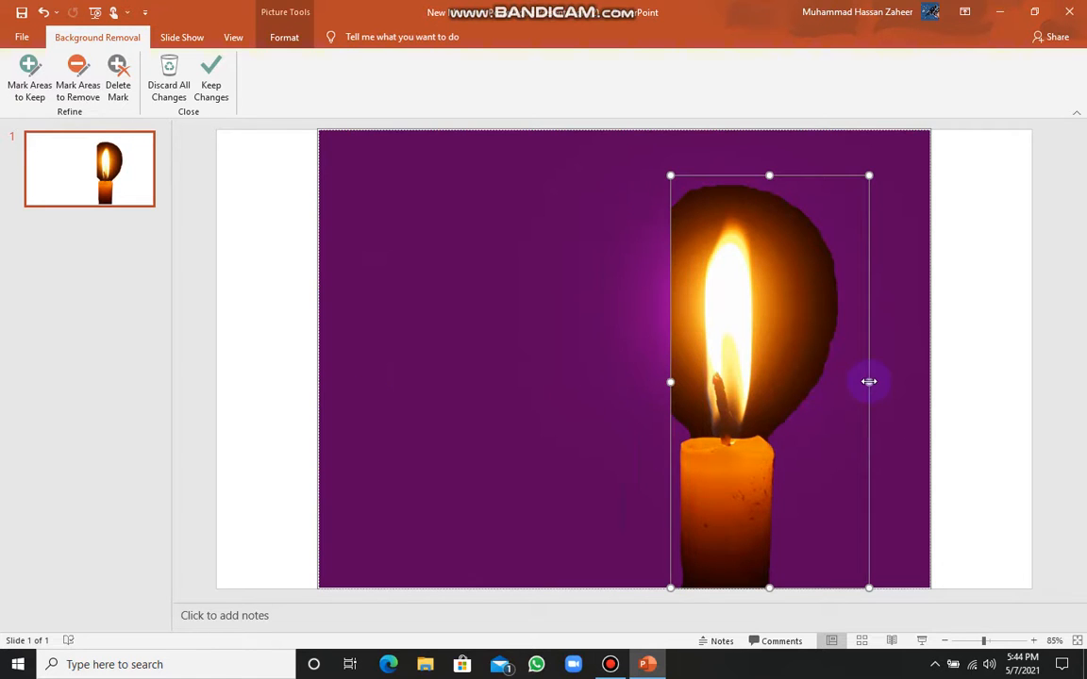
pyautogui.moveTo(869, 382); pyautogui.dragTo(806, 387)
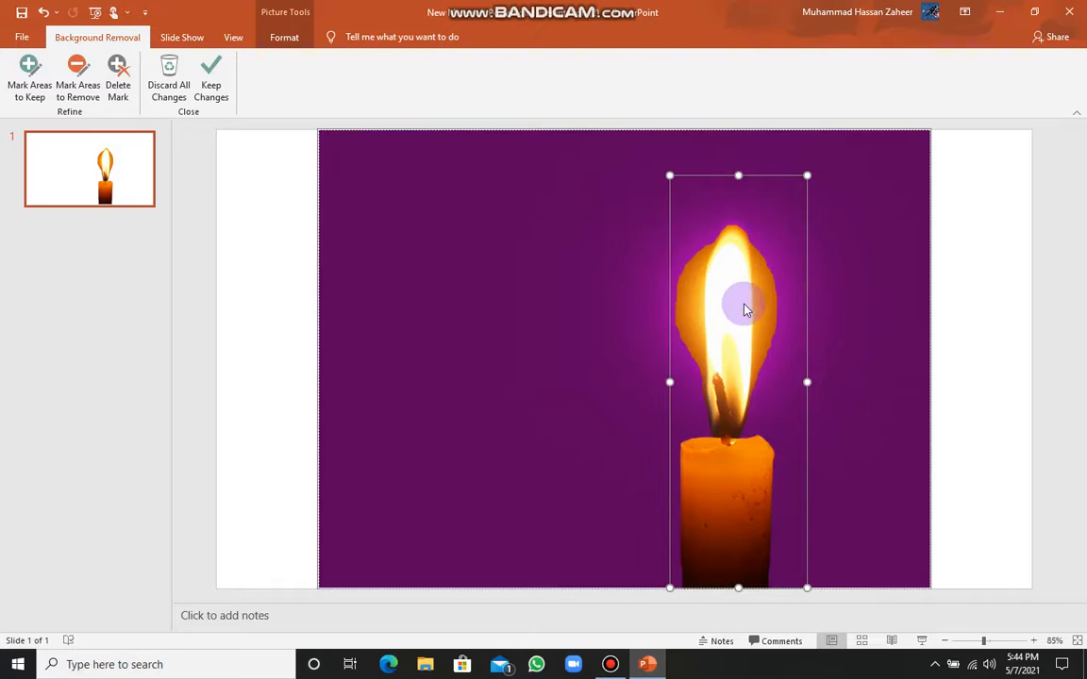
pyautogui.click(211, 76)
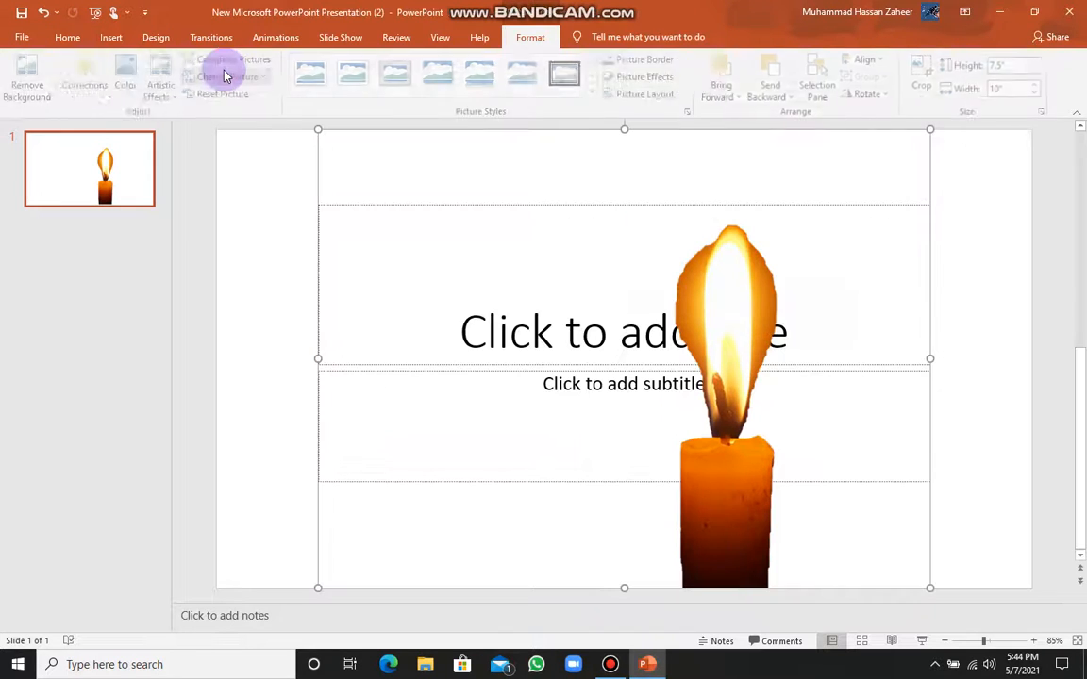
pyautogui.moveTo(739, 509); pyautogui.dragTo(1016, 509)
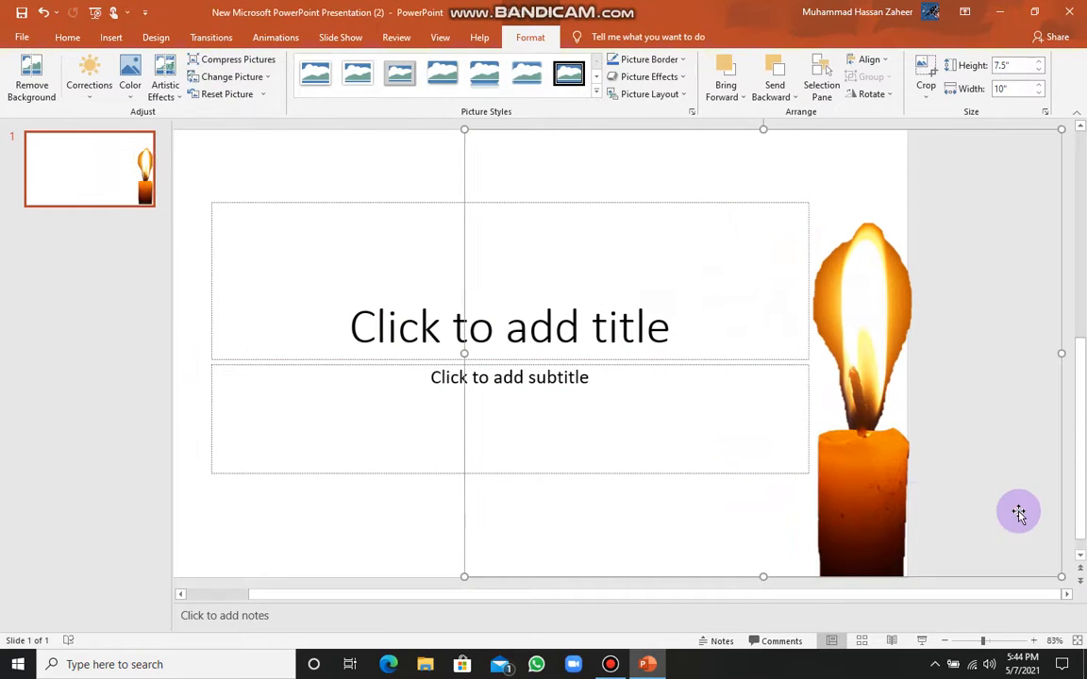
pyautogui.moveTo(870, 456); pyautogui.dragTo(621, 449)
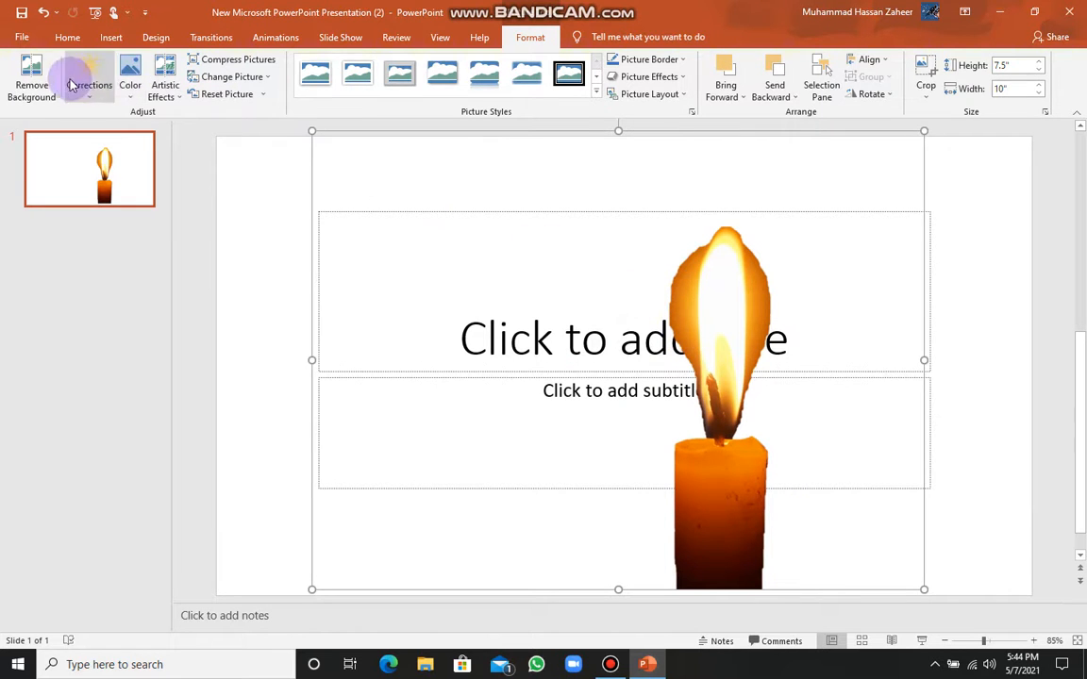
# - Mark the orange glow left of, above and right of the candle flame for removal, and keep the background removal changes
pyautogui.click(33, 85)
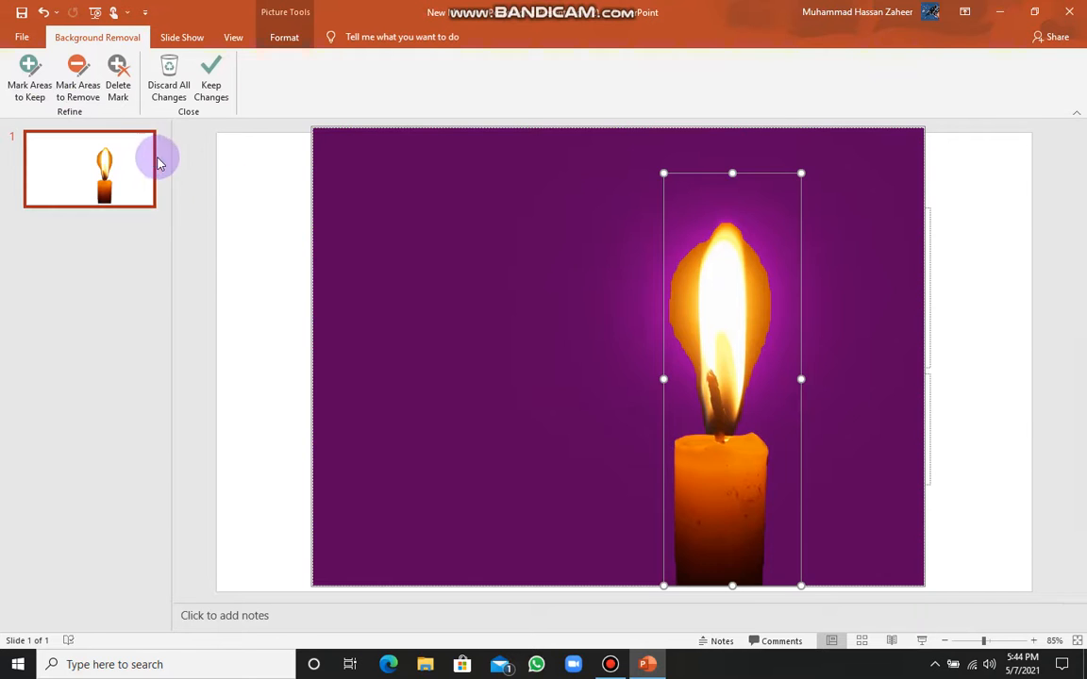
pyautogui.click(66, 98)
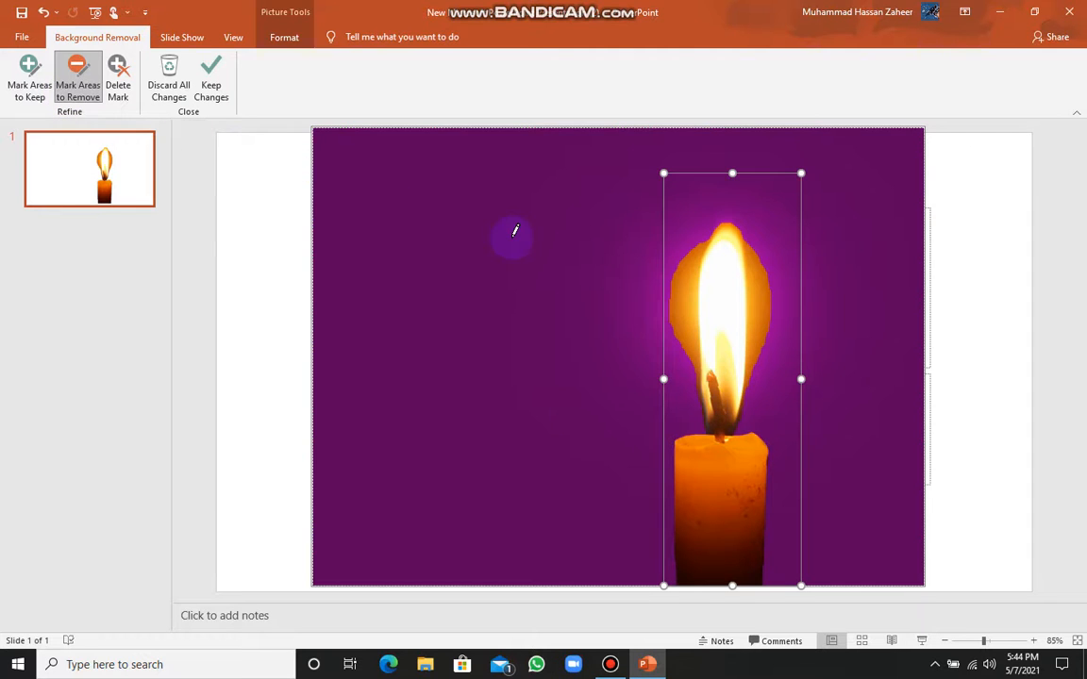
pyautogui.moveTo(709, 243); pyautogui.dragTo(686, 305)
pyautogui.moveTo(683, 357); pyautogui.dragTo(680, 363)
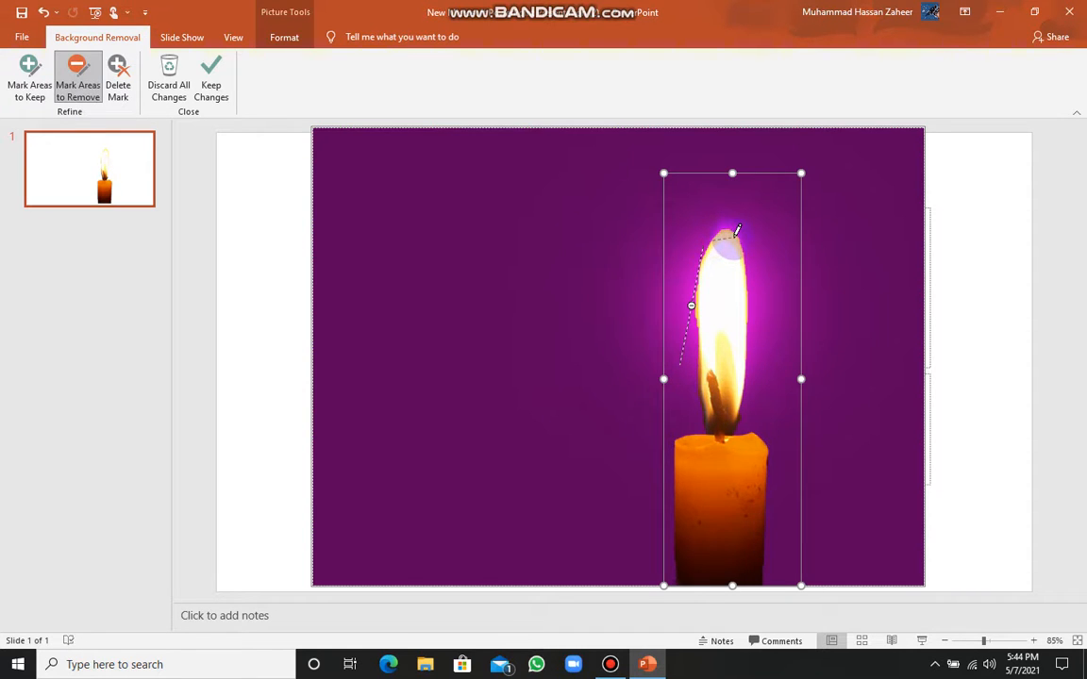
pyautogui.moveTo(757, 231); pyautogui.dragTo(757, 230)
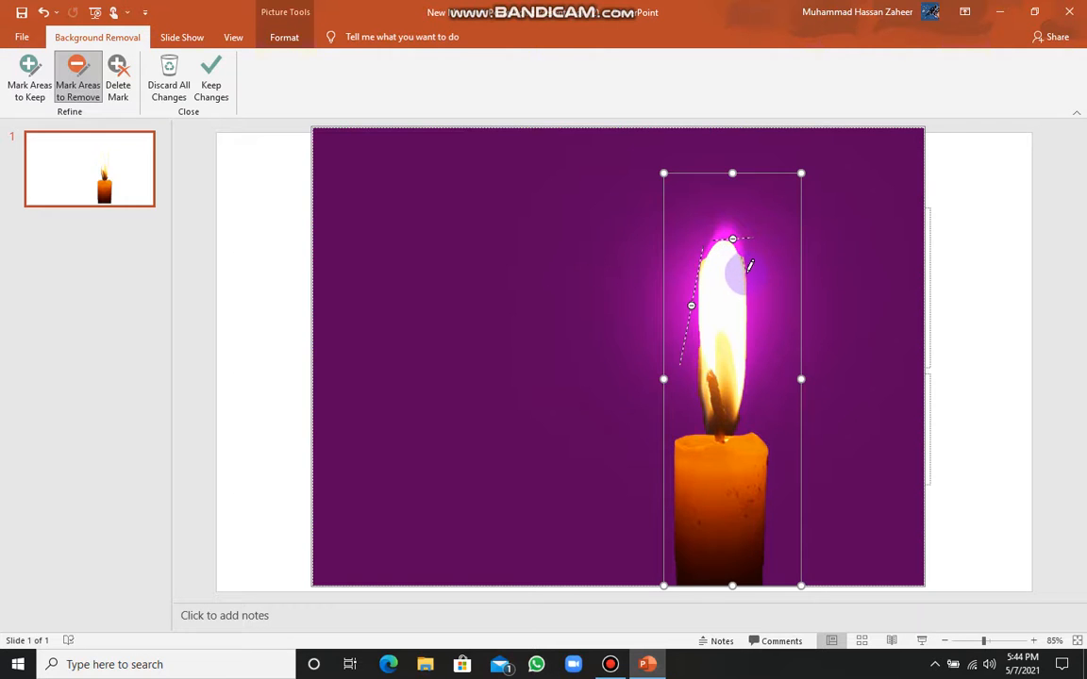
pyautogui.click(745, 265)
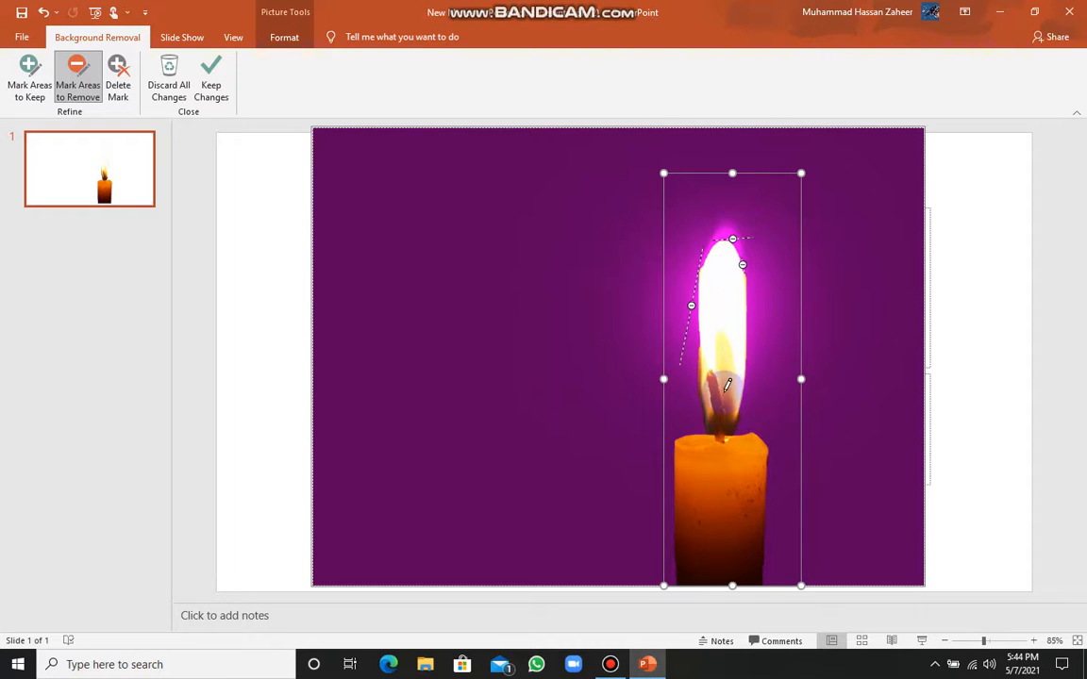
pyautogui.click(209, 95)
# - Move the candle cutout to the slide's left side and back toward the middle, and cut it from the slide
pyautogui.moveTo(718, 452); pyautogui.dragTo(296, 451)
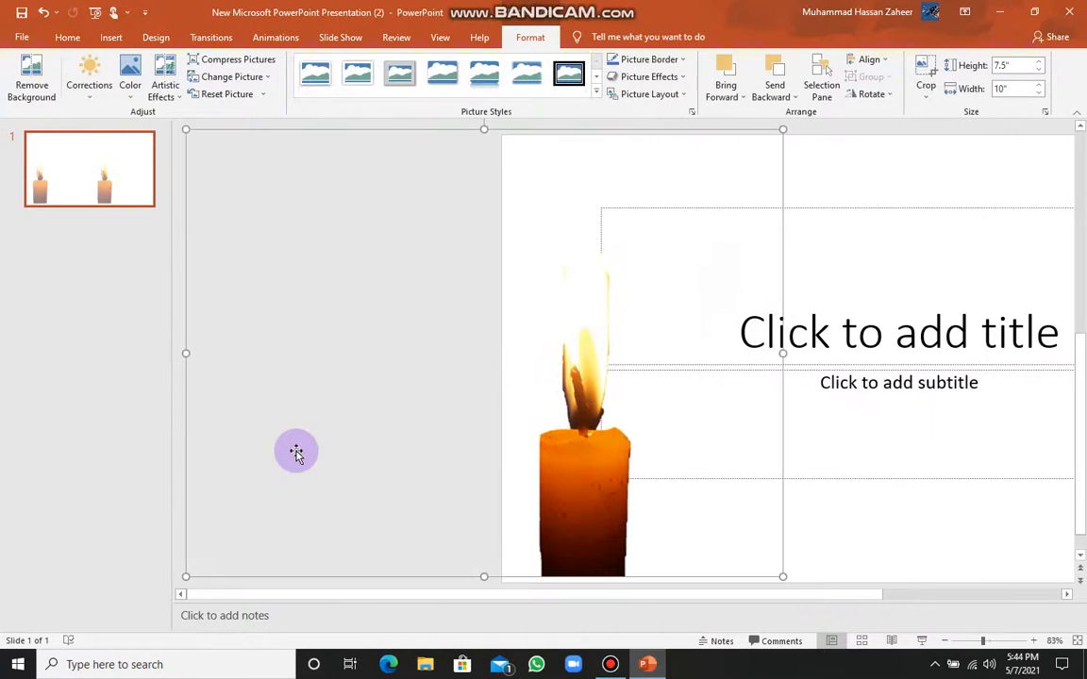
pyautogui.moveTo(594, 478); pyautogui.dragTo(830, 463)
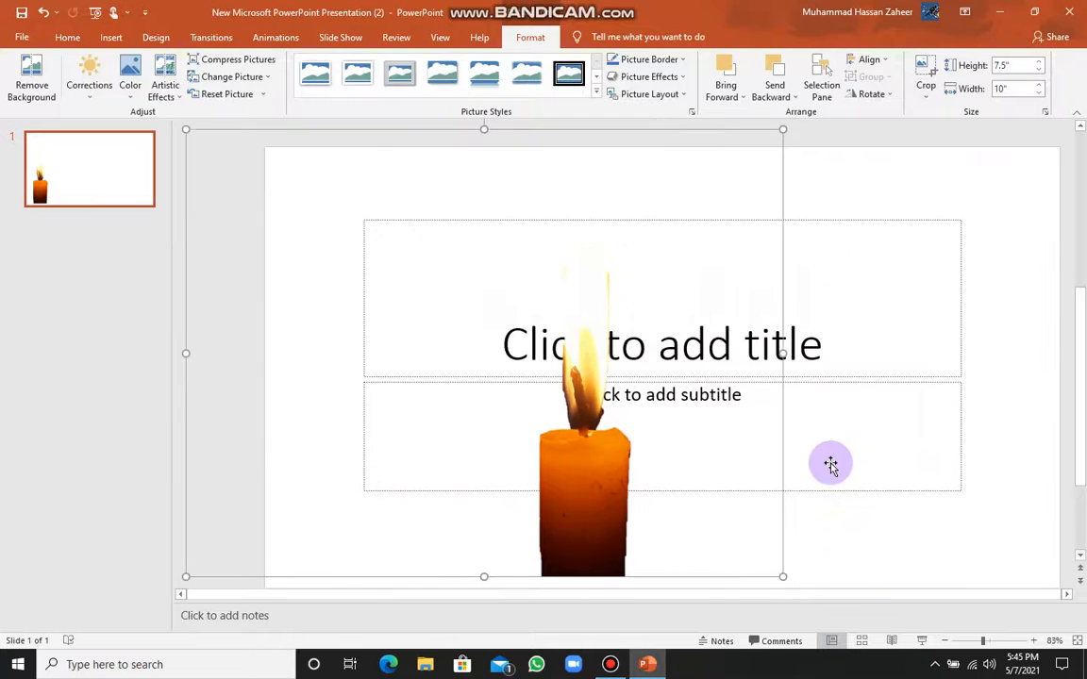
pyautogui.rightClick(587, 477)
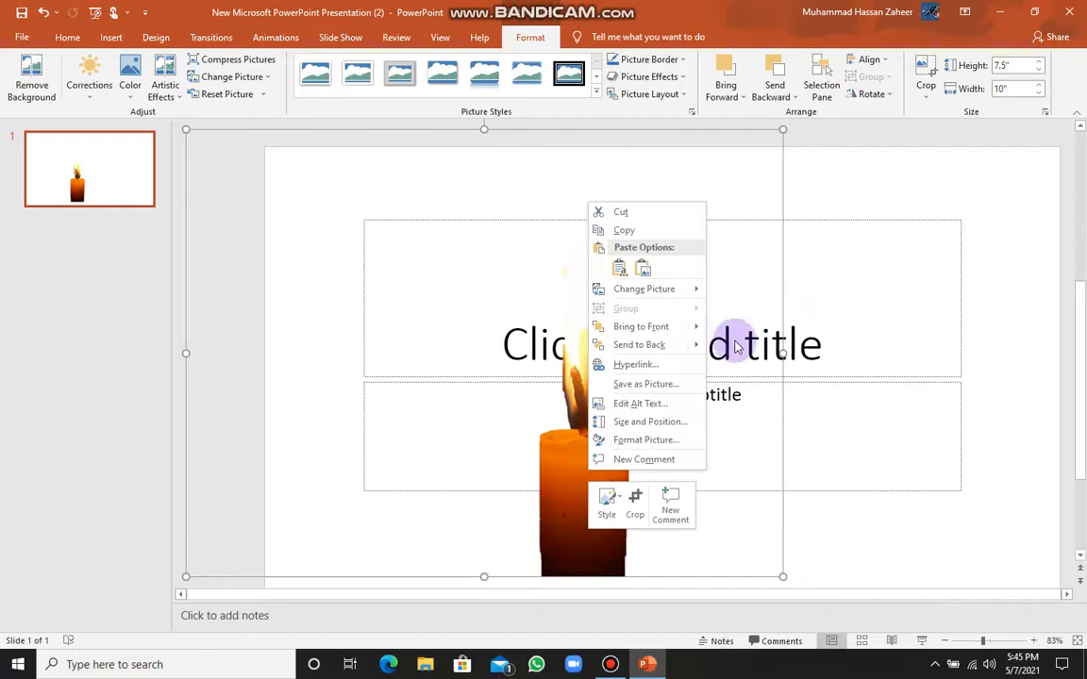
pyautogui.click(667, 213)
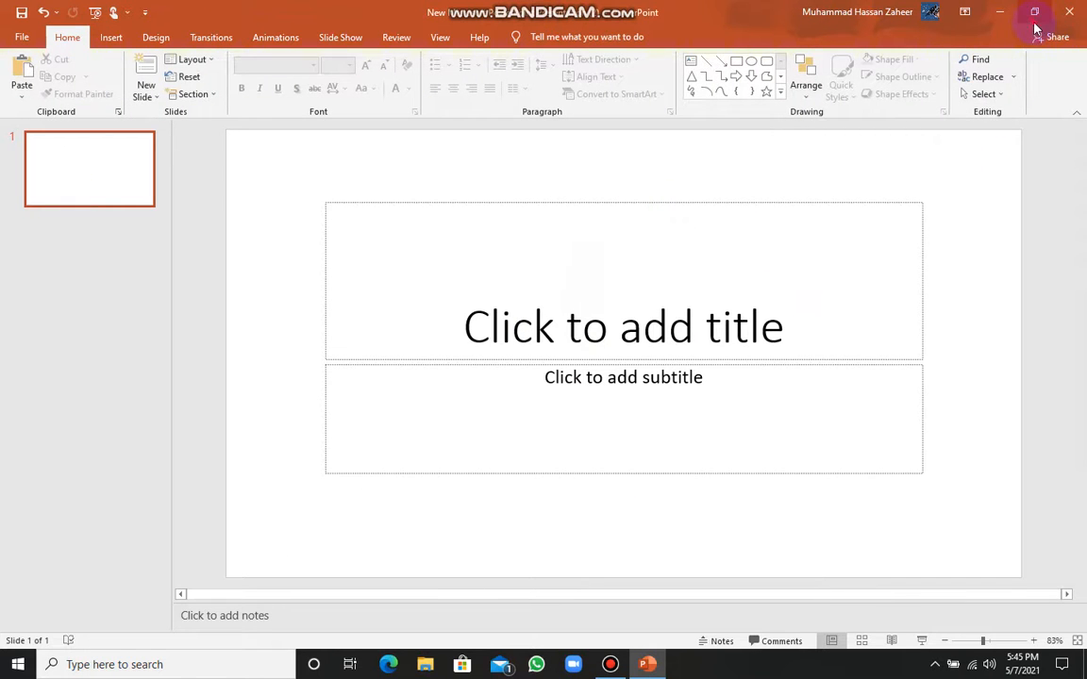
# - Place the ggg picture from the desktop onto the empty slide and enlarge it to about 5.97 by 8.96 inches
pyautogui.click(1034, 11)
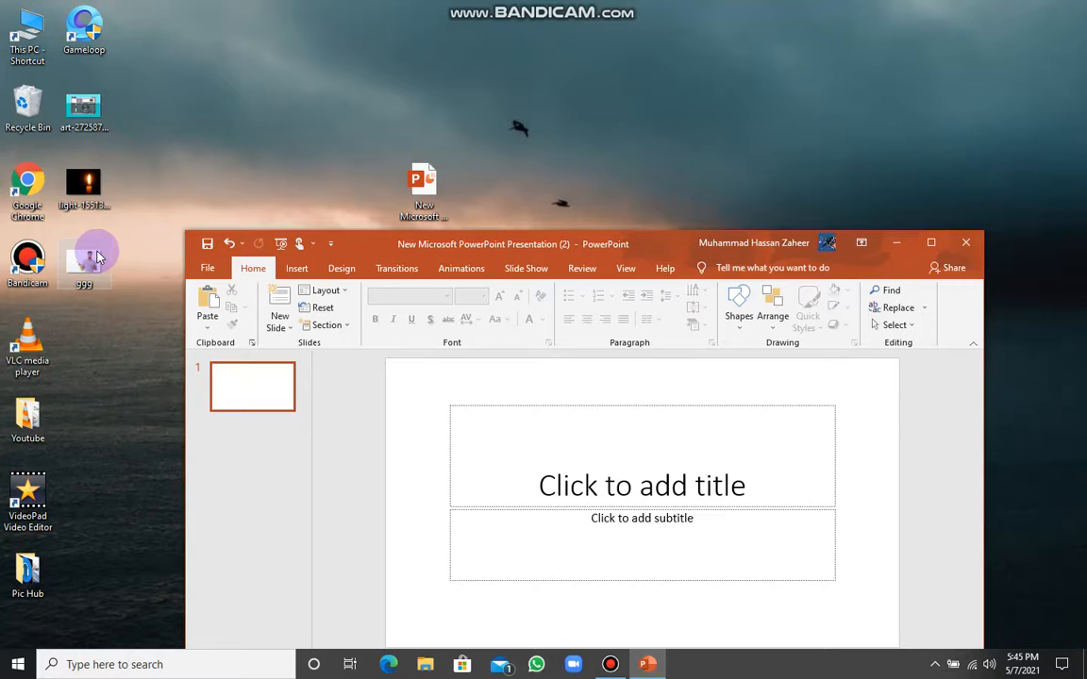
pyautogui.moveTo(474, 389); pyautogui.dragTo(495, 390)
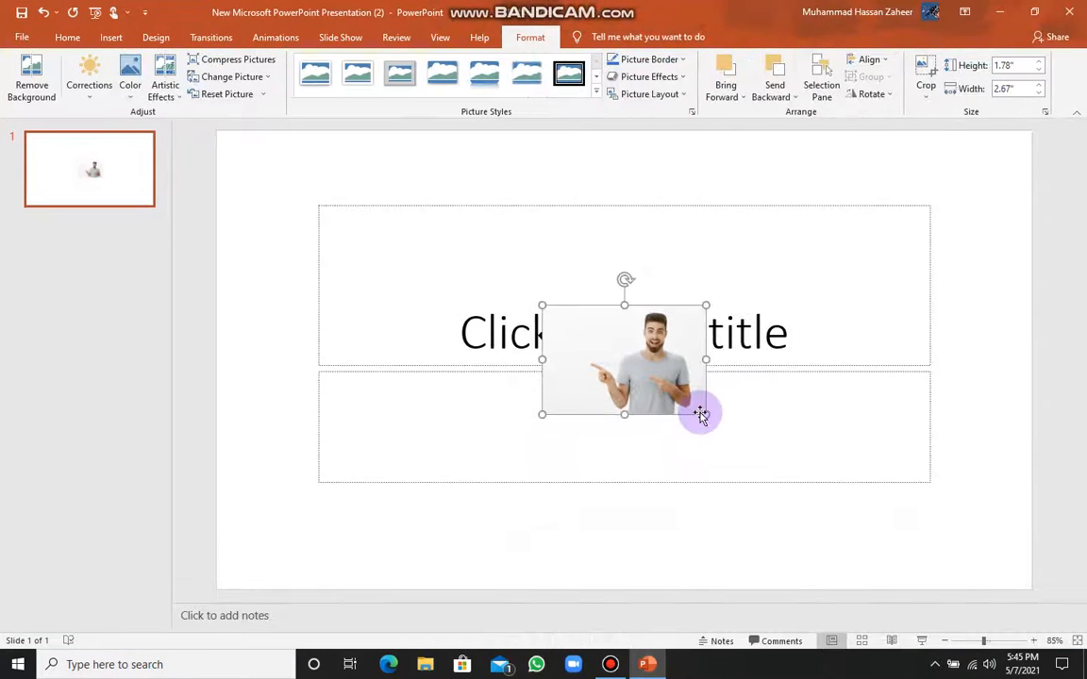
pyautogui.moveTo(703, 414); pyautogui.dragTo(920, 492)
pyautogui.moveTo(542, 305); pyautogui.dragTo(371, 226)
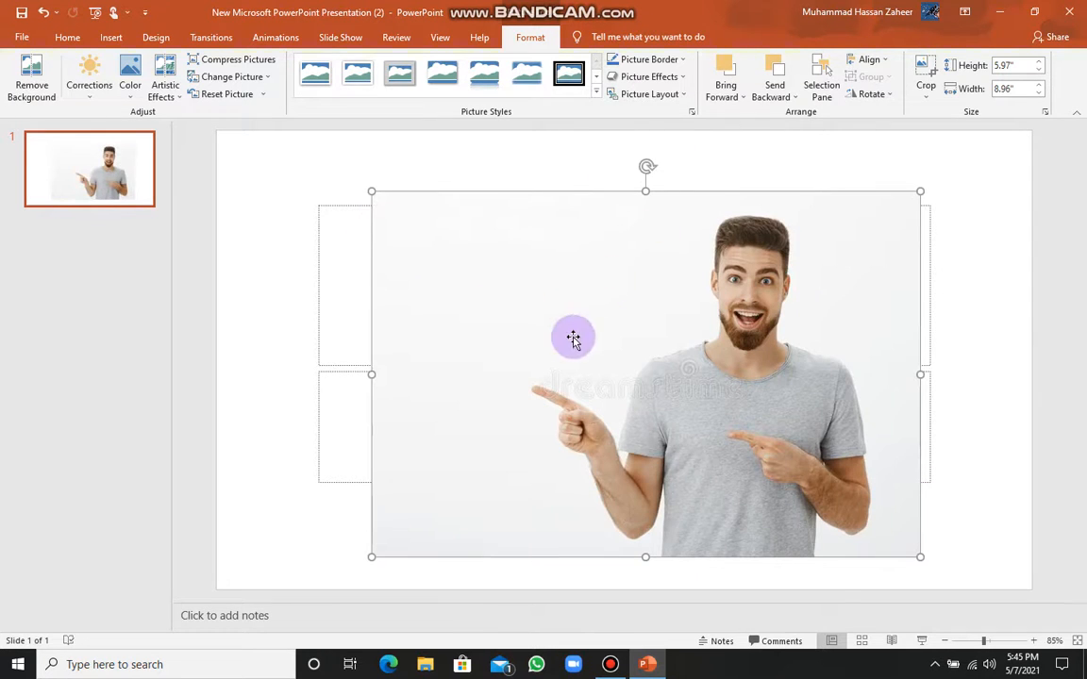